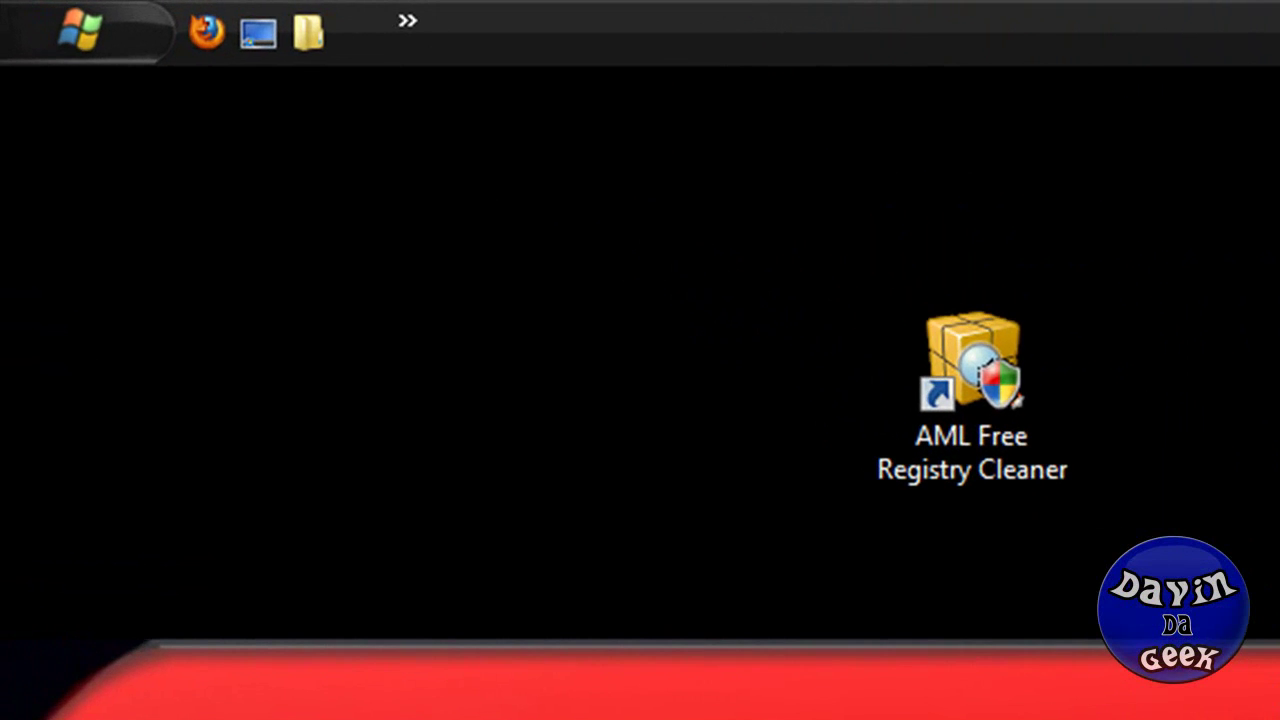
- Open Control Panel from the Start menu and switch from Classic View to Control Panel Home
left_click(112, 30)
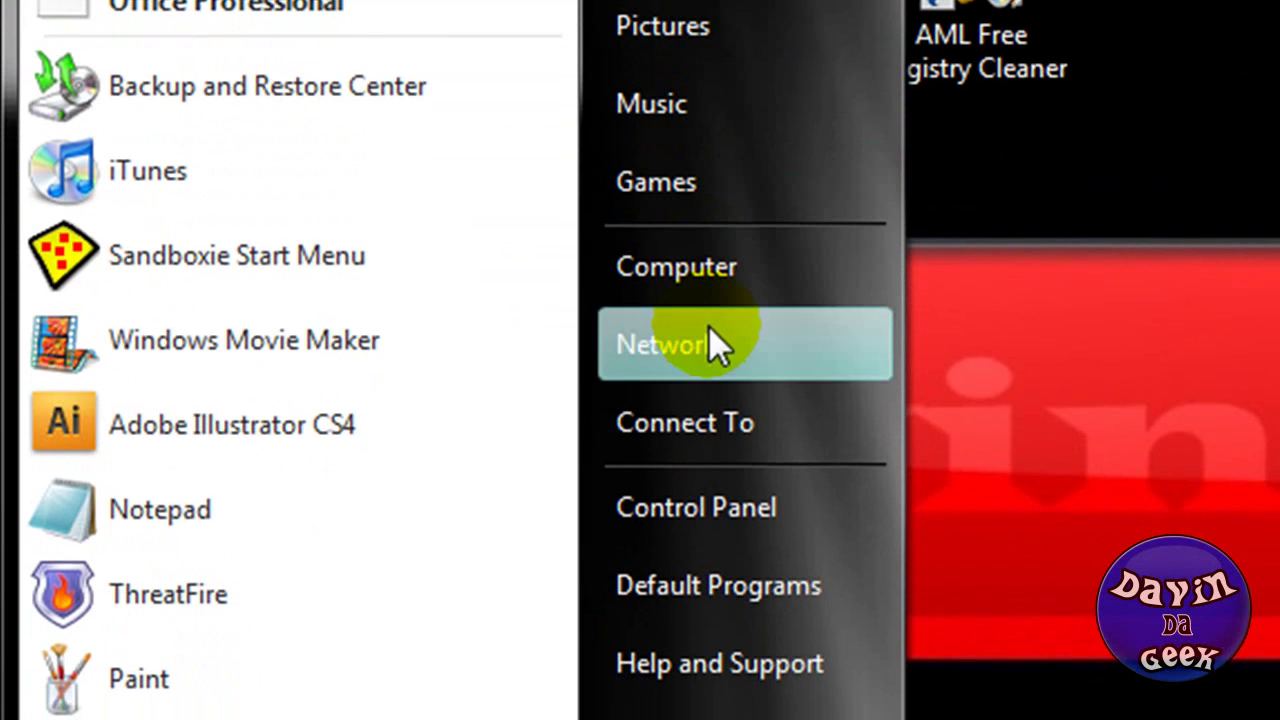
left_click(713, 506)
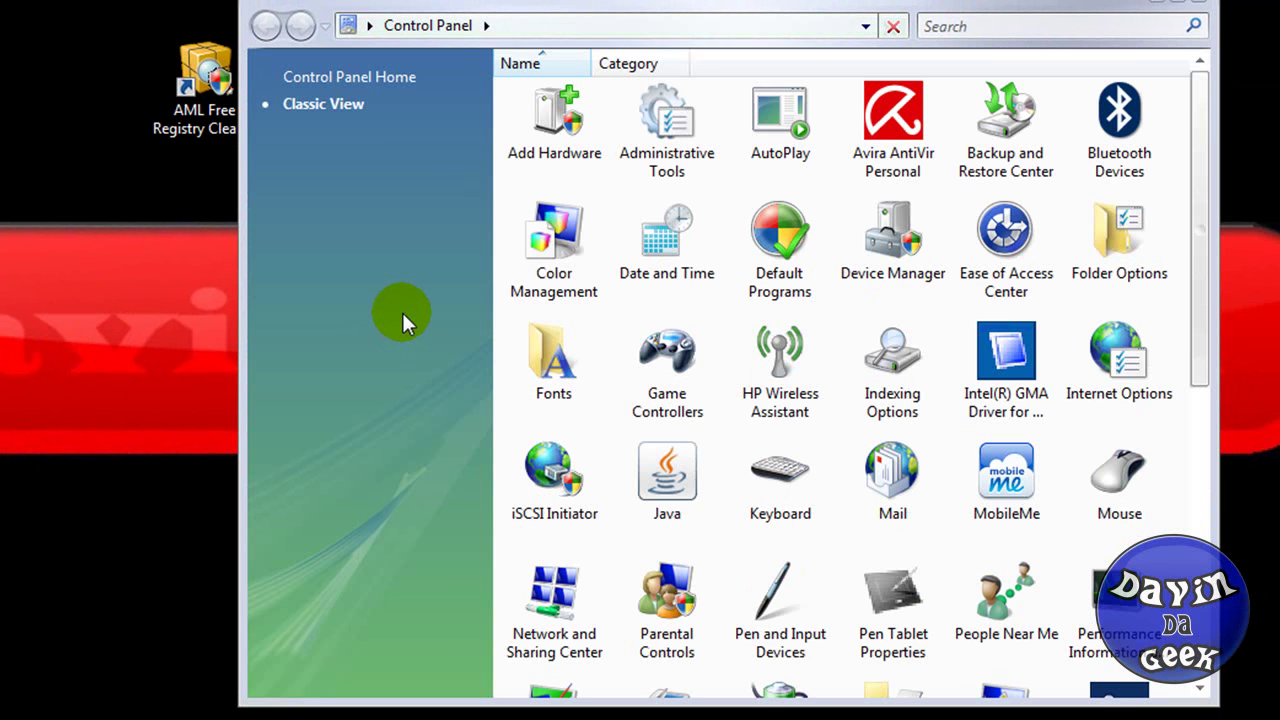
scroll(1035, 465, "down", 1)
scroll(1013, 460, "down", 2)
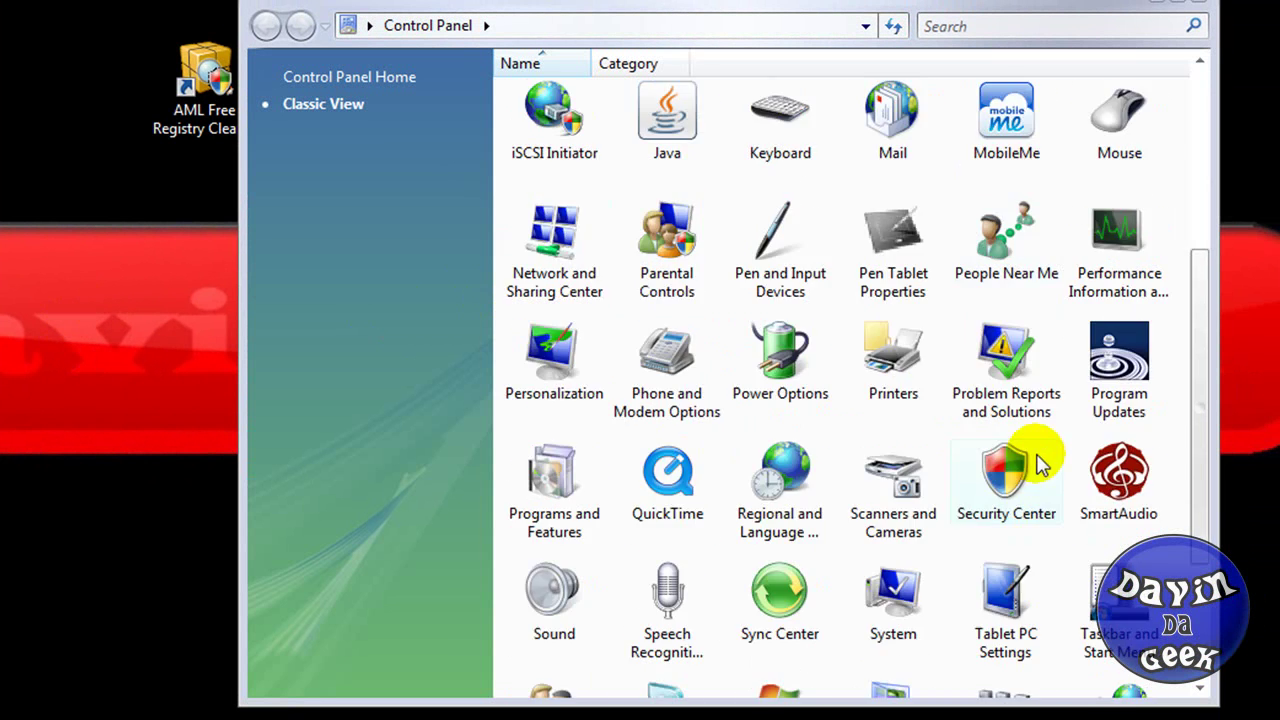
scroll(1000, 540, "down", 2)
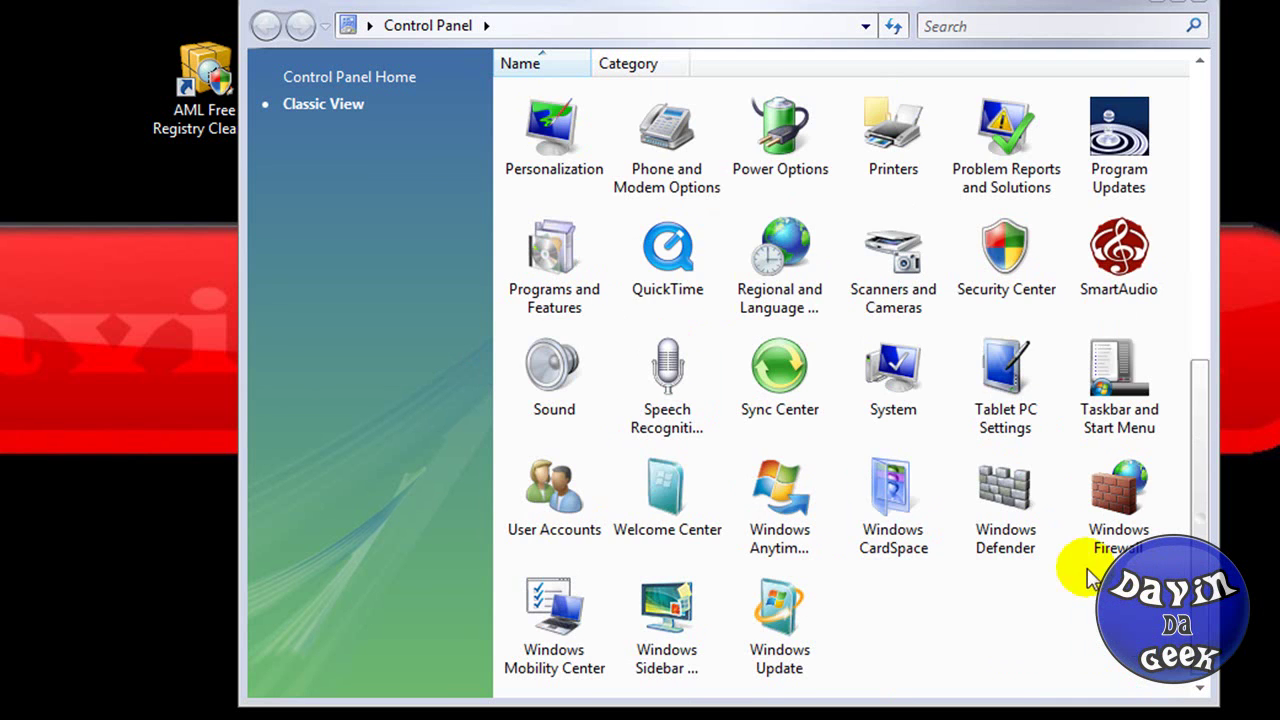
scroll(850, 490, "up", 5)
scroll(720, 435, "up", 1)
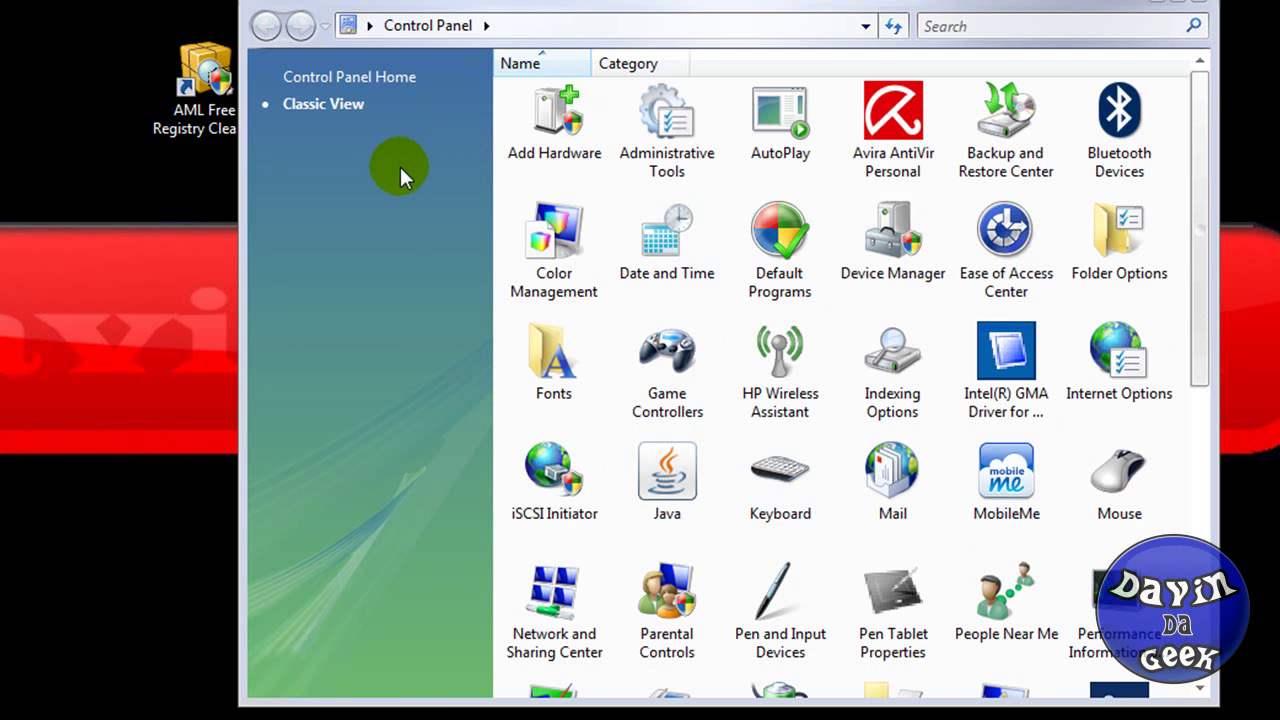
left_click(327, 85)
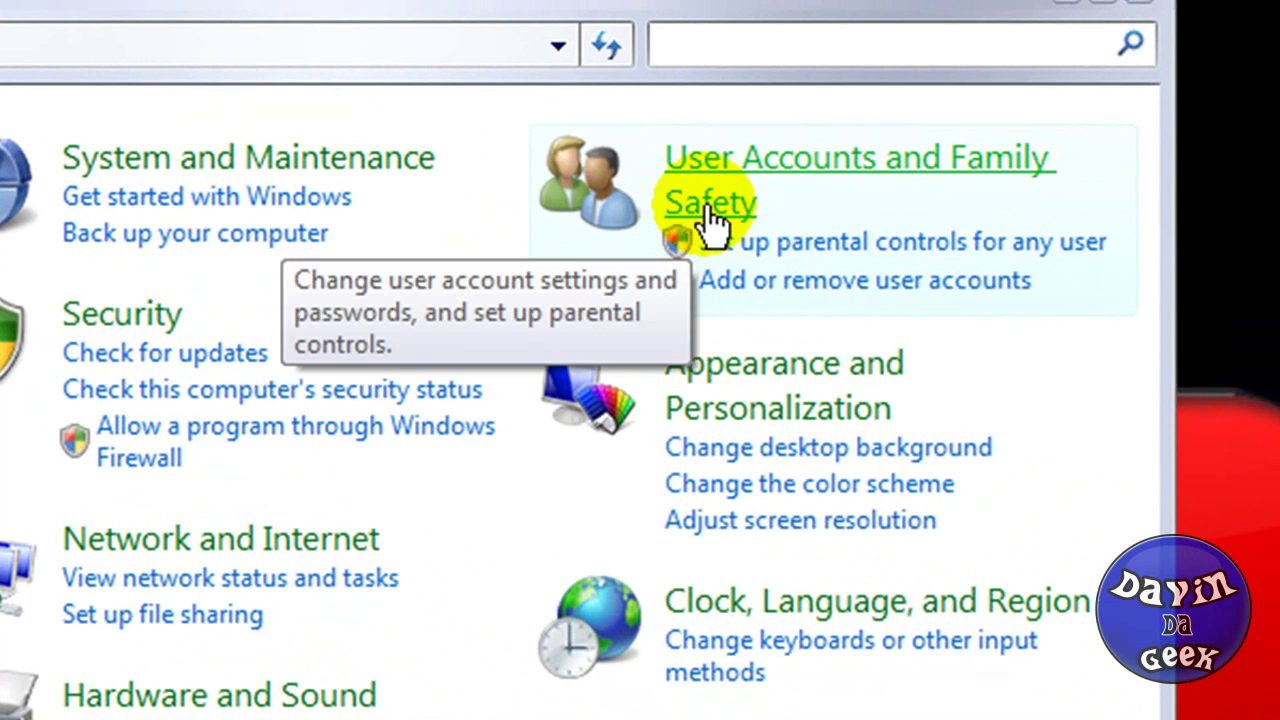
- Go into User Accounts and Family Safety, then the User Accounts page
left_click(712, 210)
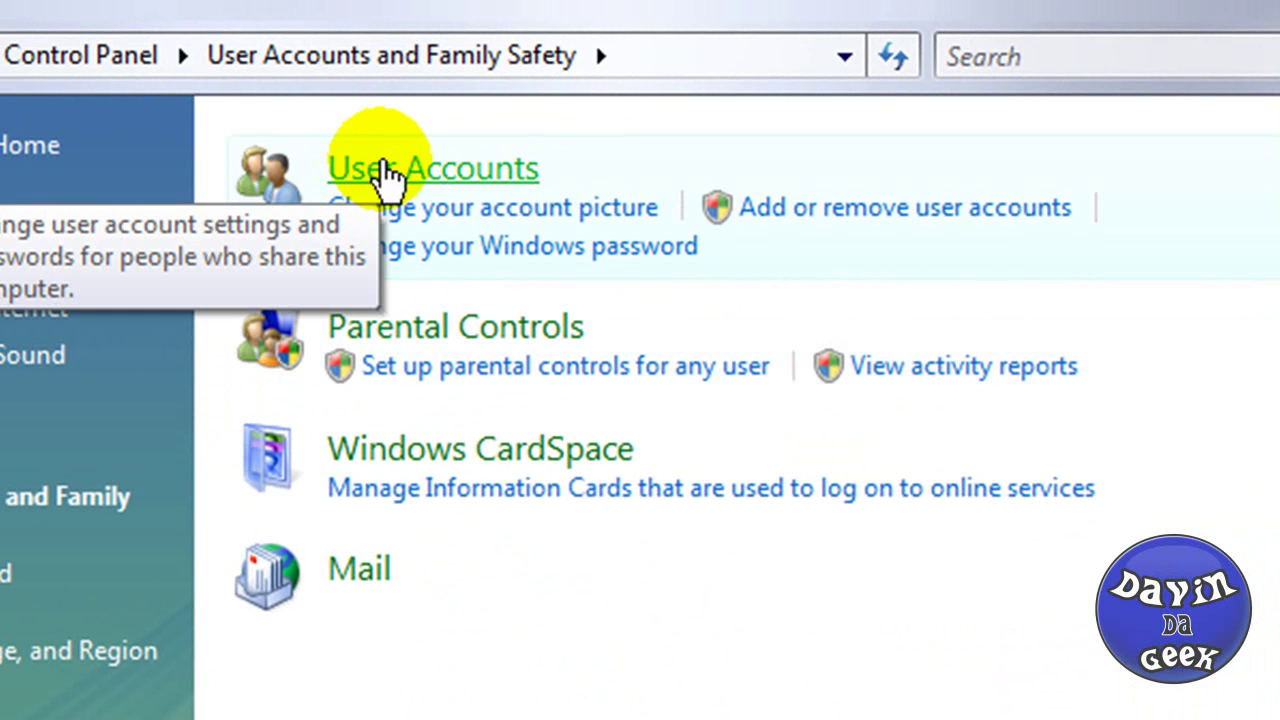
left_click(408, 174)
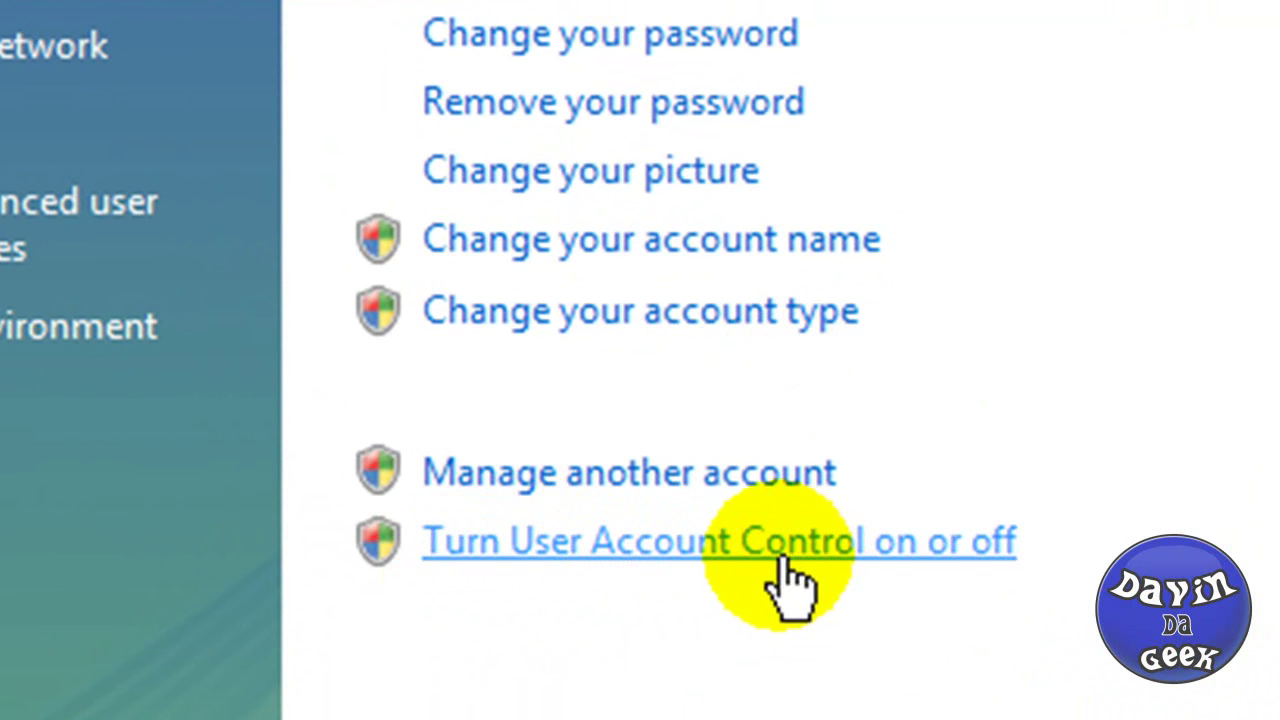
- On 'Turn User Account Control on or off', uncheck the UAC protection option
left_click(918, 551)
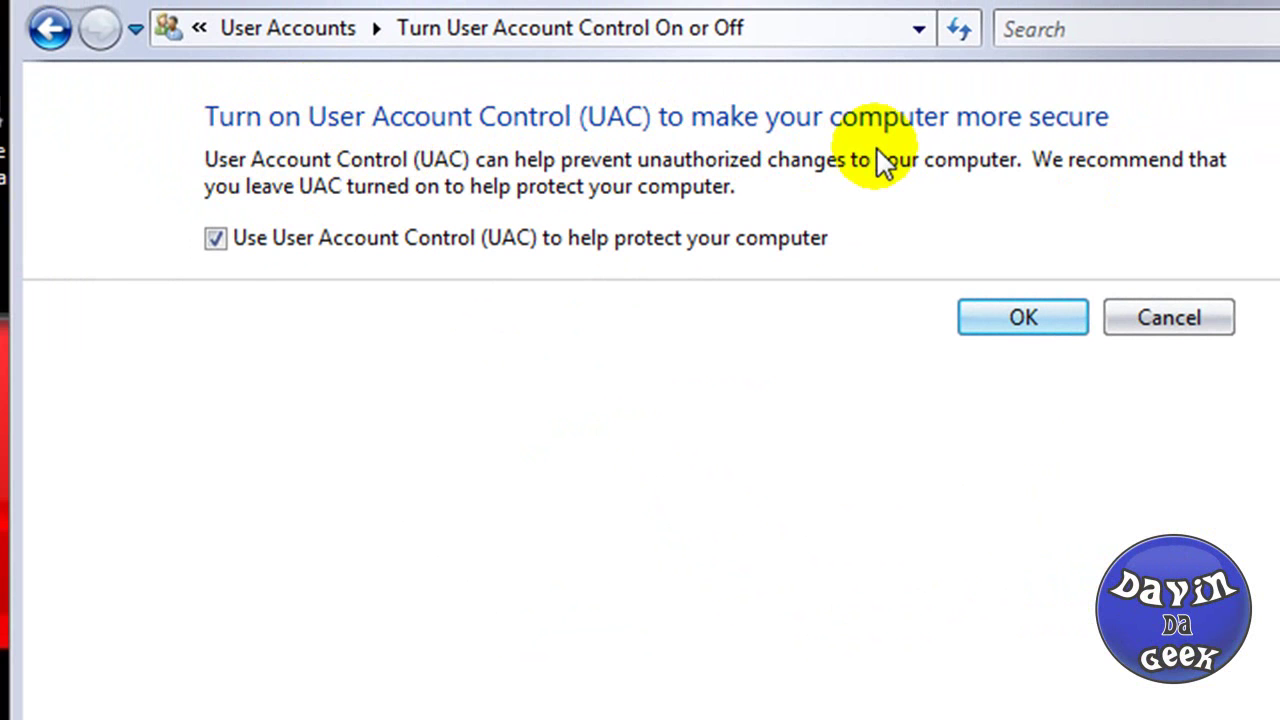
left_click(217, 238)
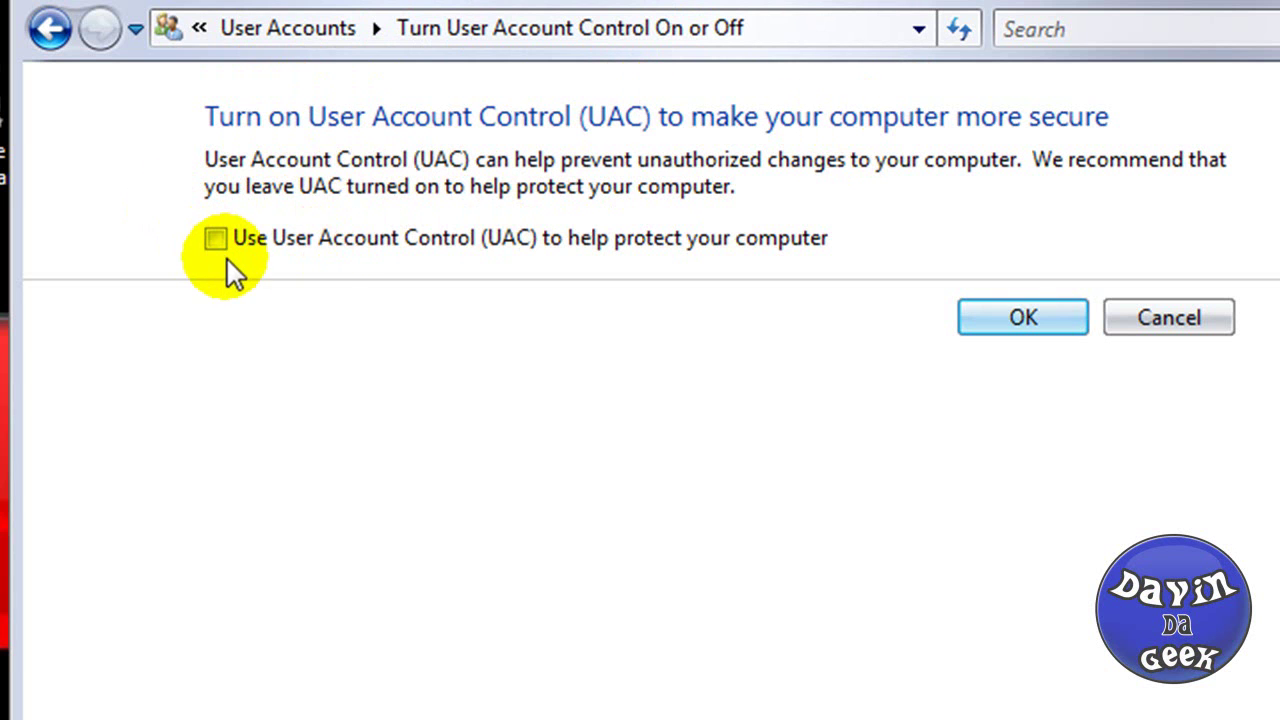
- Confirm turning UAC off and choose Restart Later on the restart prompt
left_click(1066, 320)
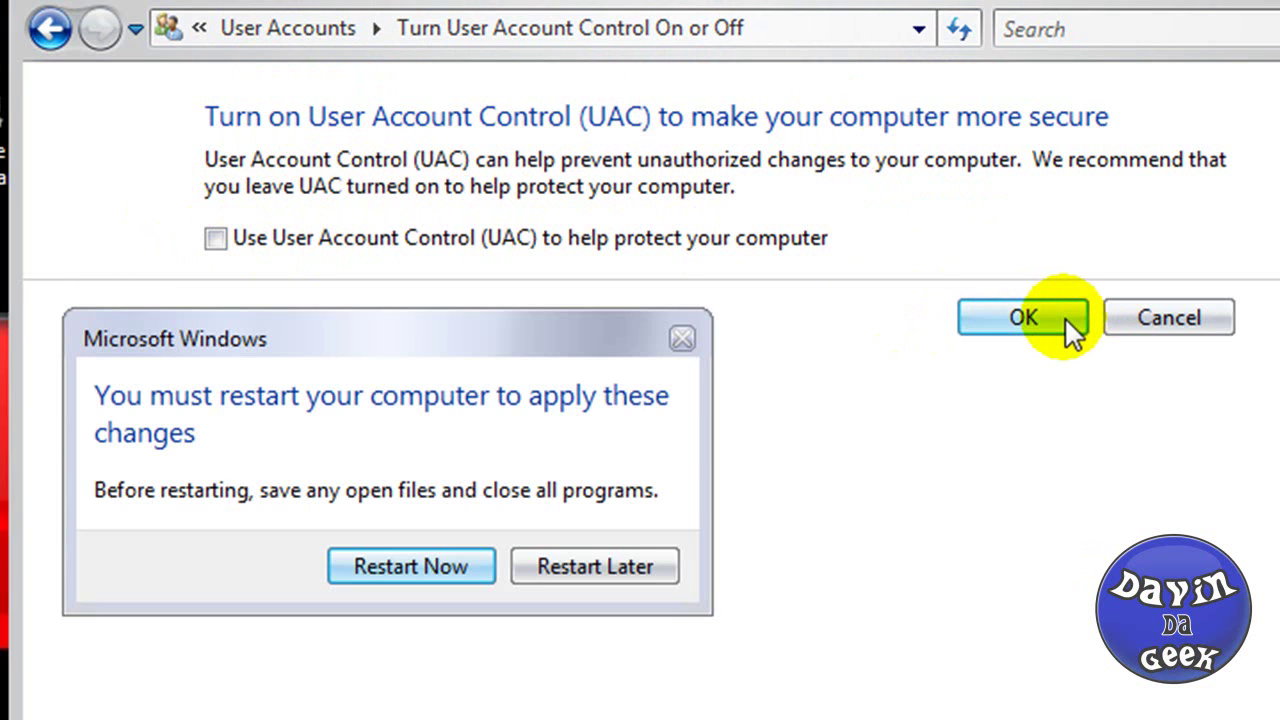
mouse_move(196, 331)
left_mouse_down()
mouse_move(253, 140)
mouse_move(337, 128)
mouse_move(471, 435)
mouse_move(334, 117)
mouse_move(342, 190)
mouse_move(257, 166)
mouse_move(394, 243)
mouse_move(357, 177)
mouse_move(257, 172)
mouse_move(230, 205)
left_mouse_up()
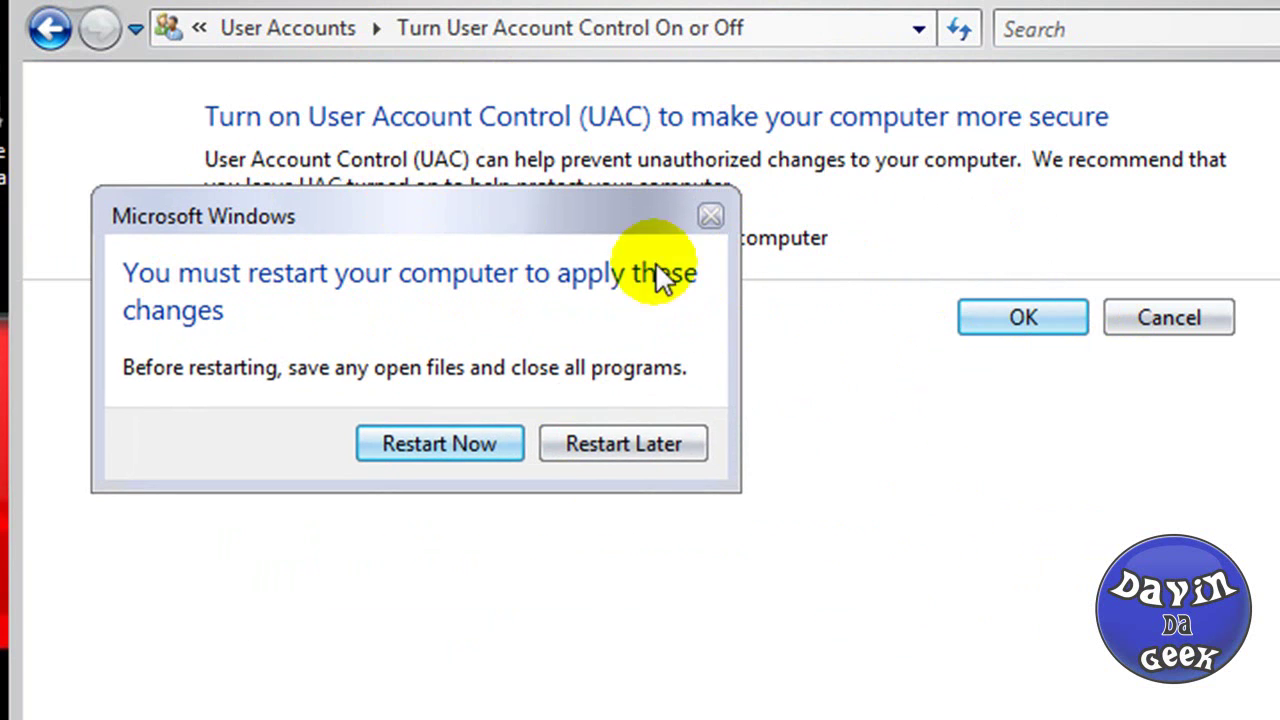
left_click(684, 442)
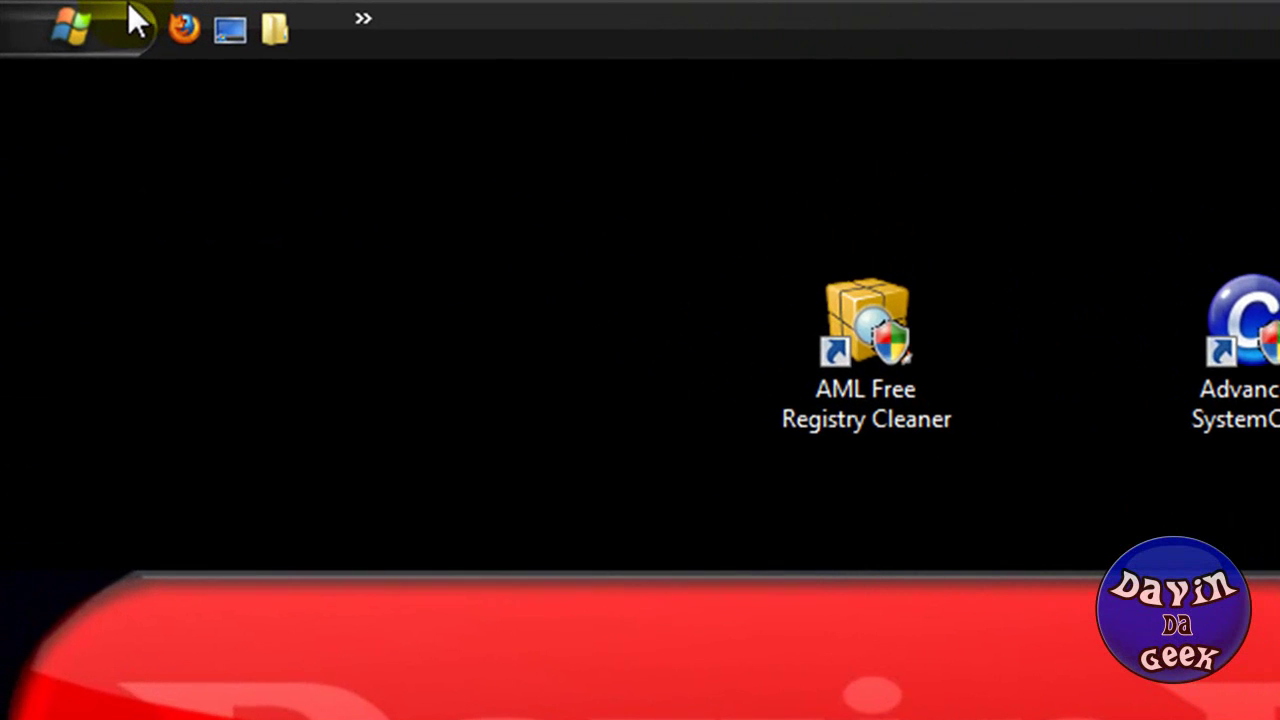
- Search the Start menu for msconfig and launch System Configuration
left_click(34, 12)
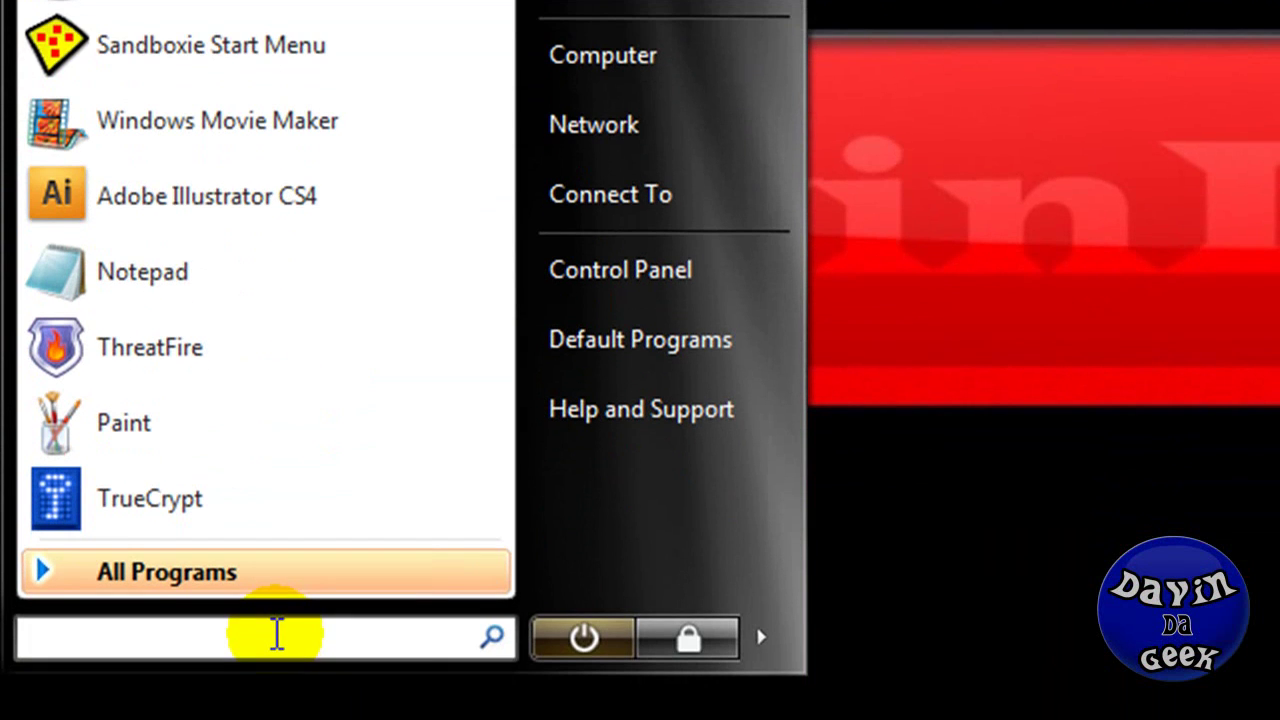
type("mscofig")
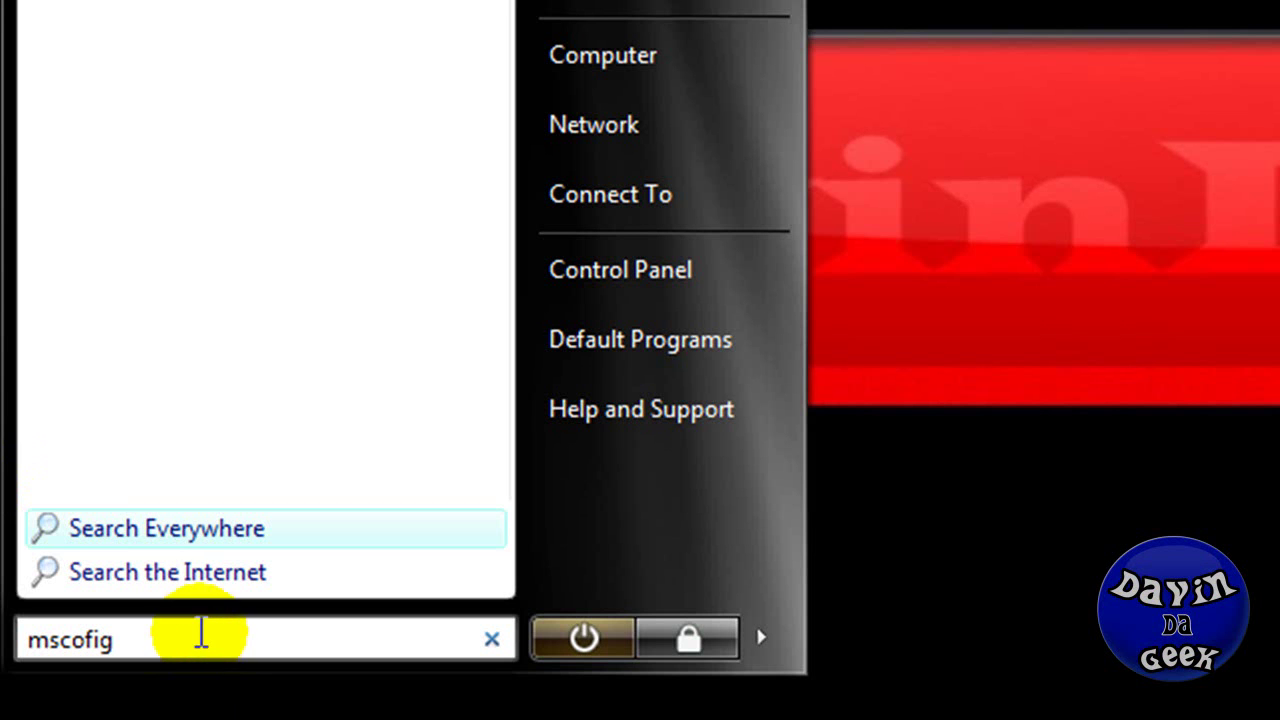
left_click(84, 640)
type("n")
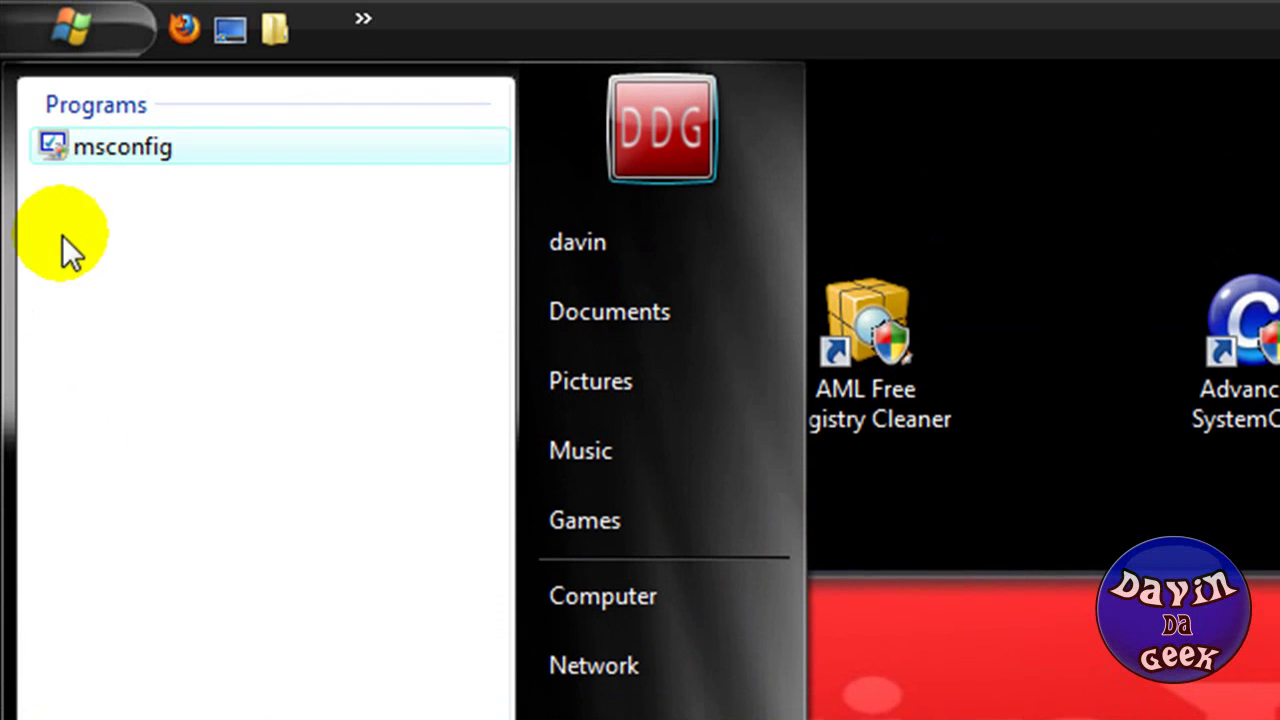
left_click(116, 162)
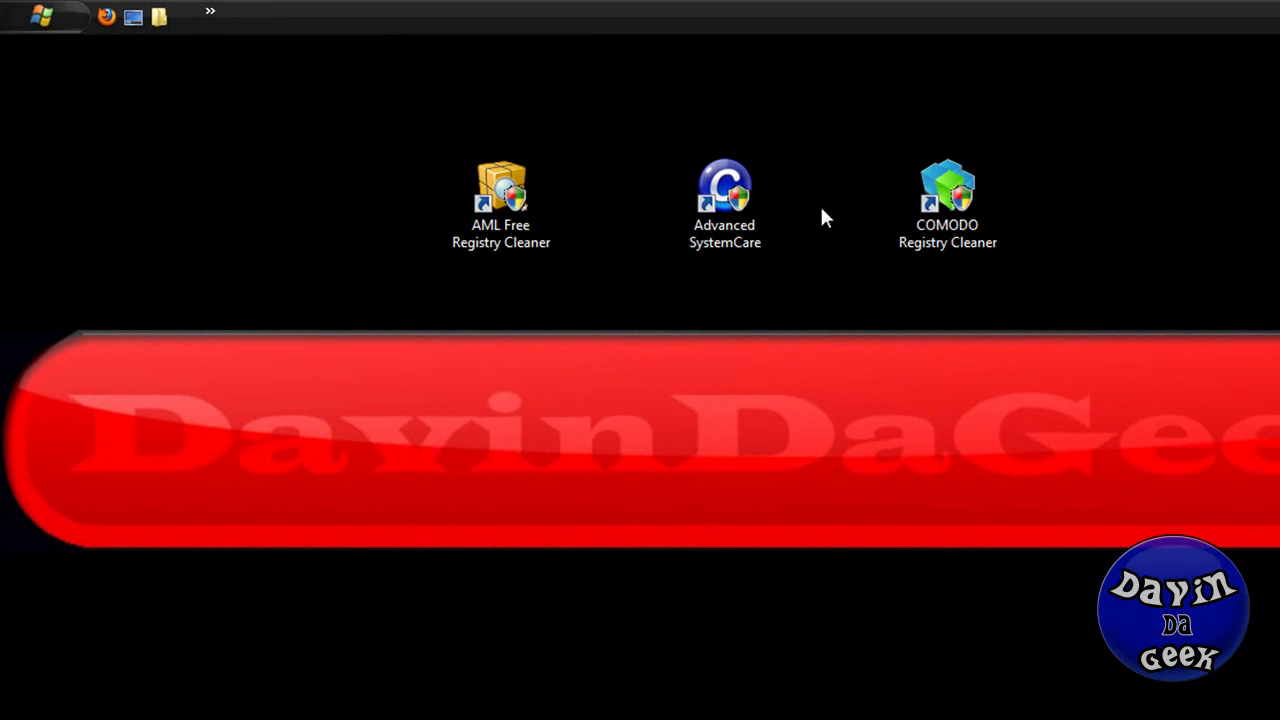
- In System Configuration's Tools list, scroll down and select Disable UAC
left_click(881, 253)
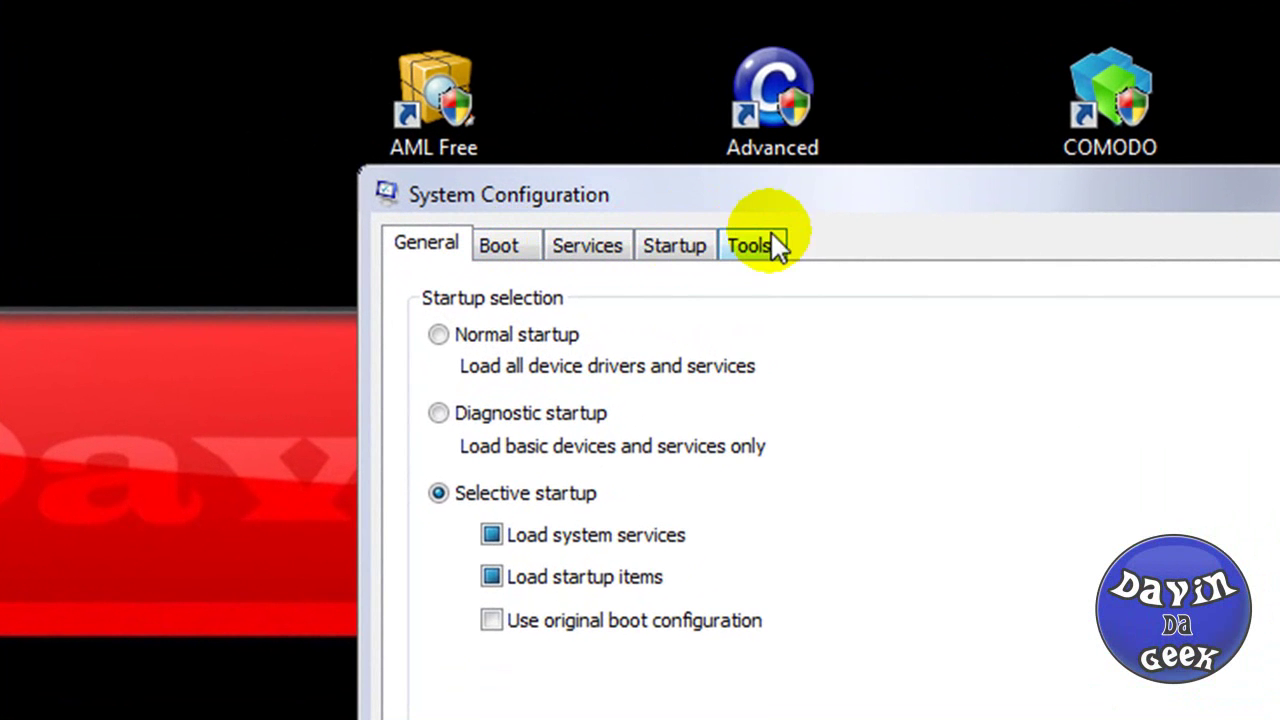
left_click(768, 248)
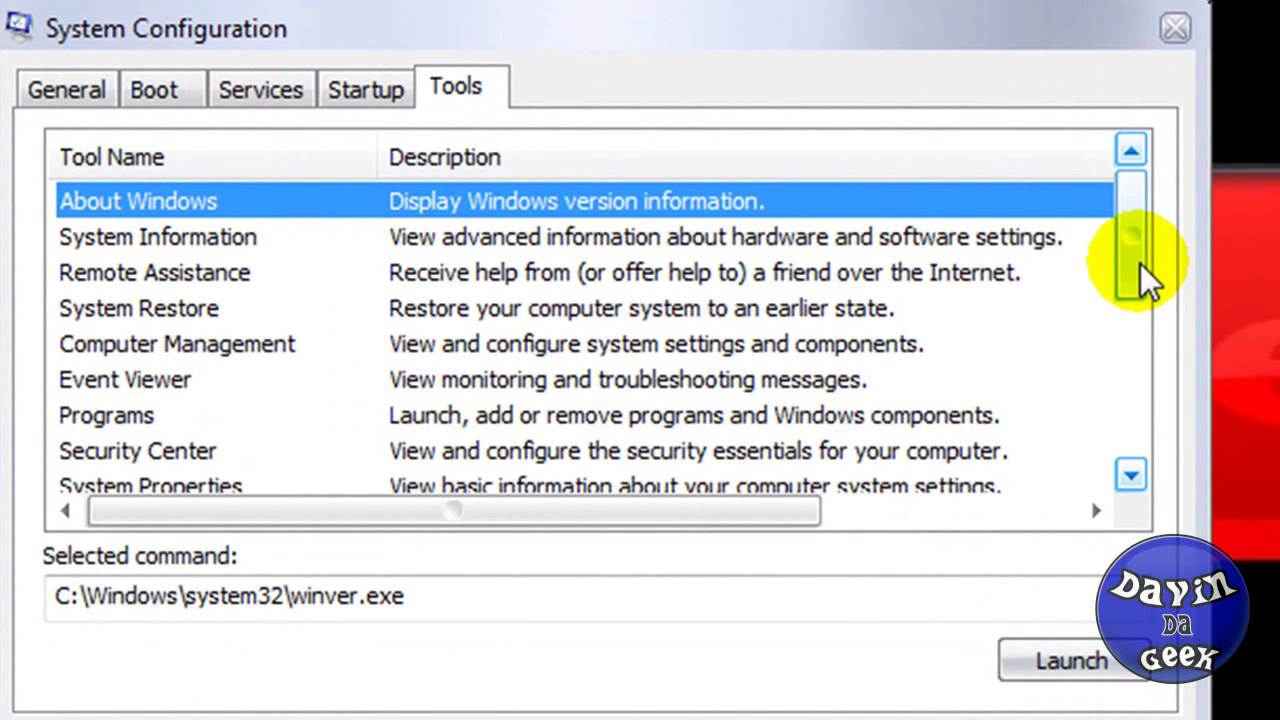
left_click_drag(1140, 263, 1134, 428)
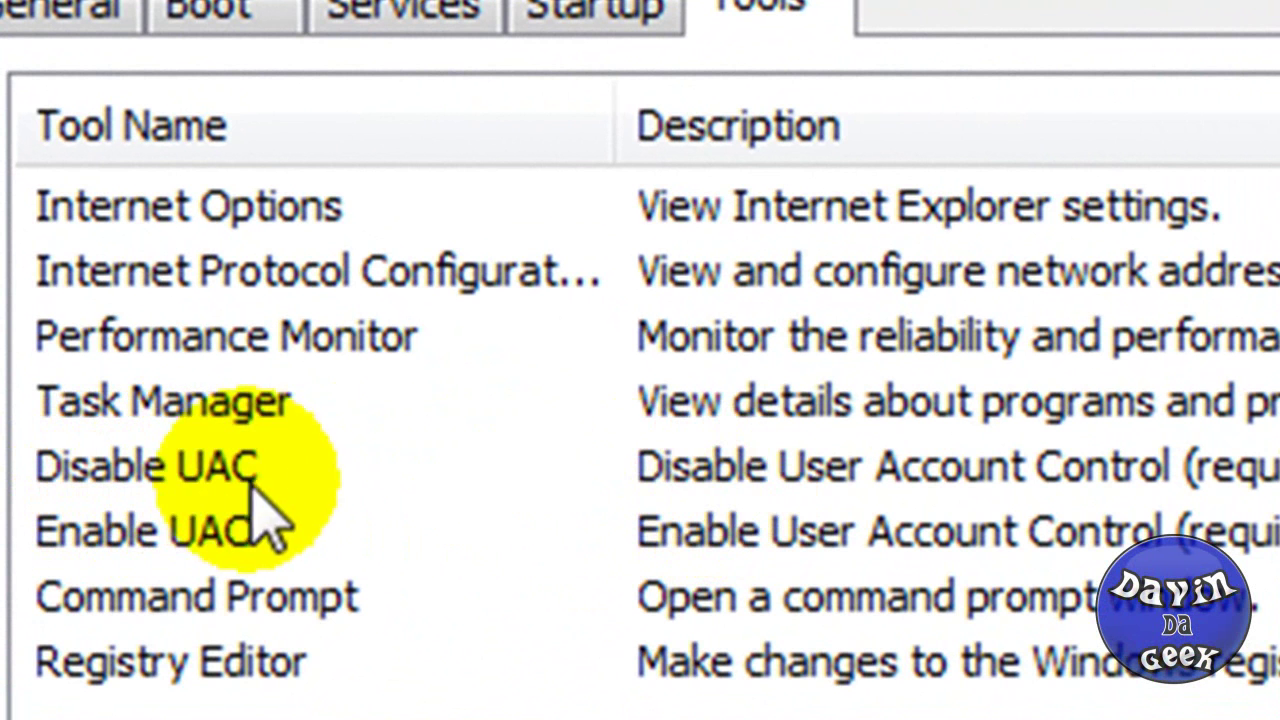
left_click(195, 482)
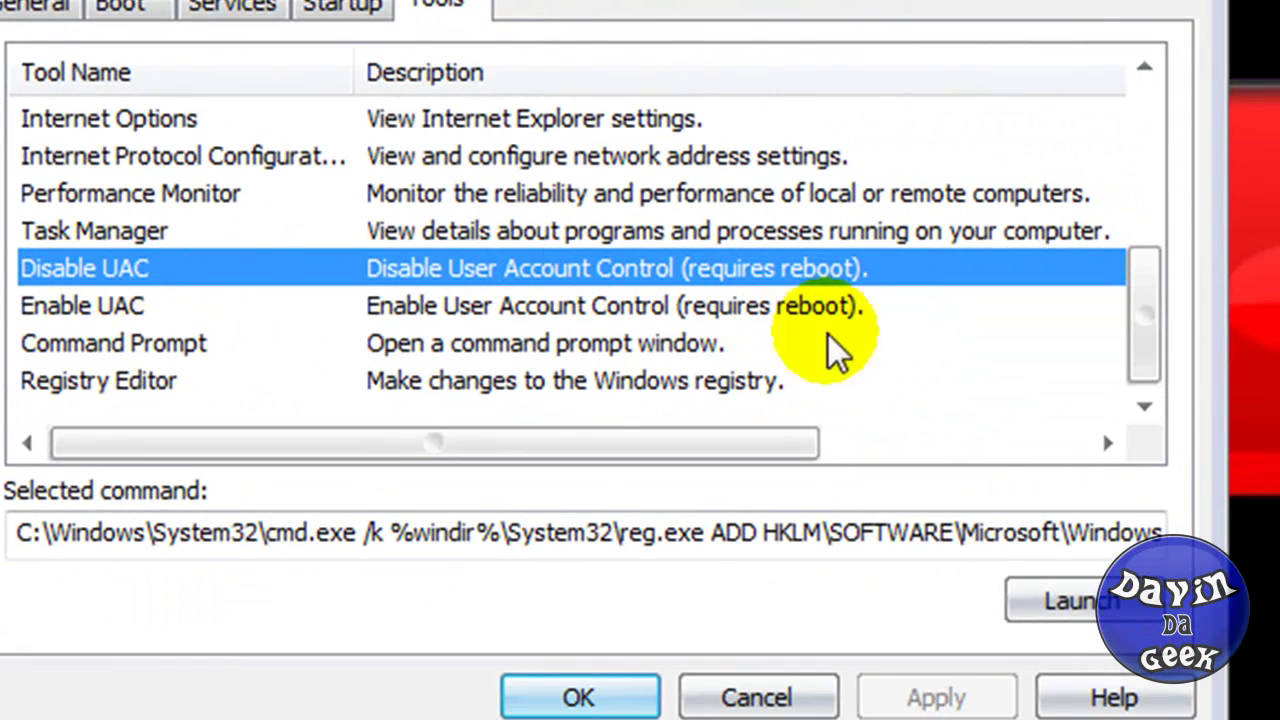
- Run Disable UAC, then close the Command Prompt after it reports success
left_click(1060, 602)
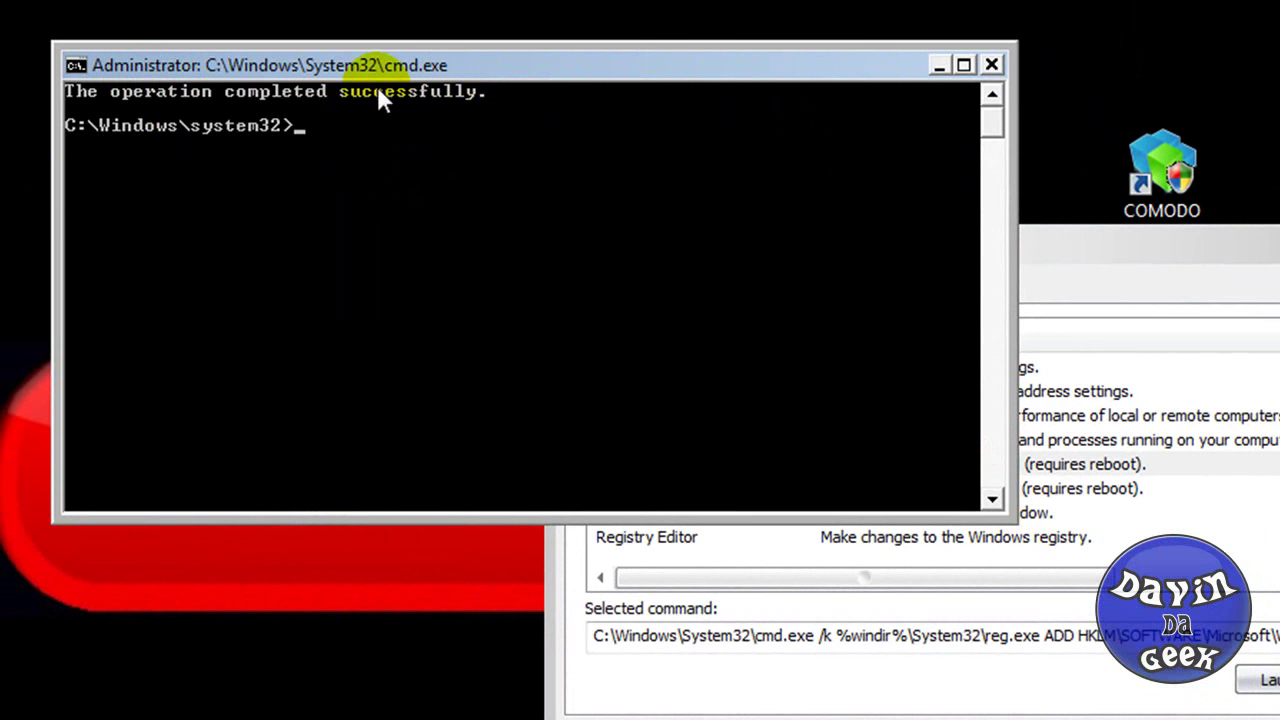
left_click_drag(370, 70, 1035, 262)
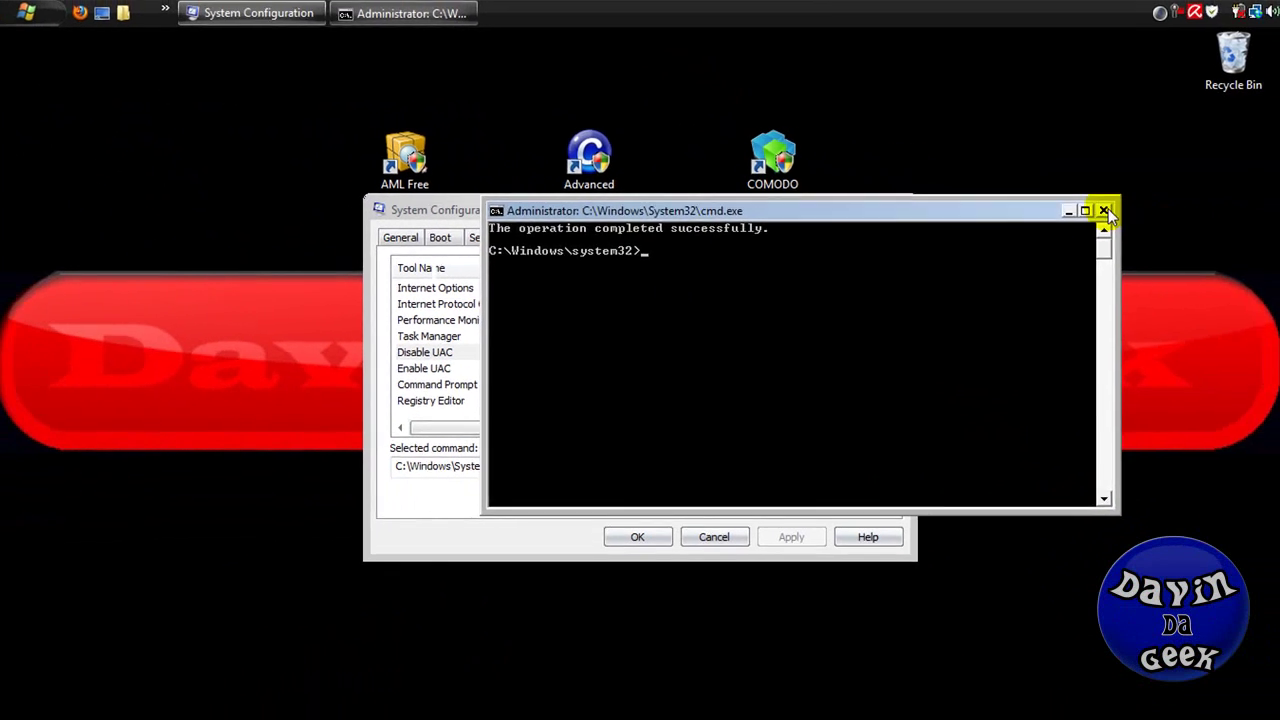
left_click(1108, 208)
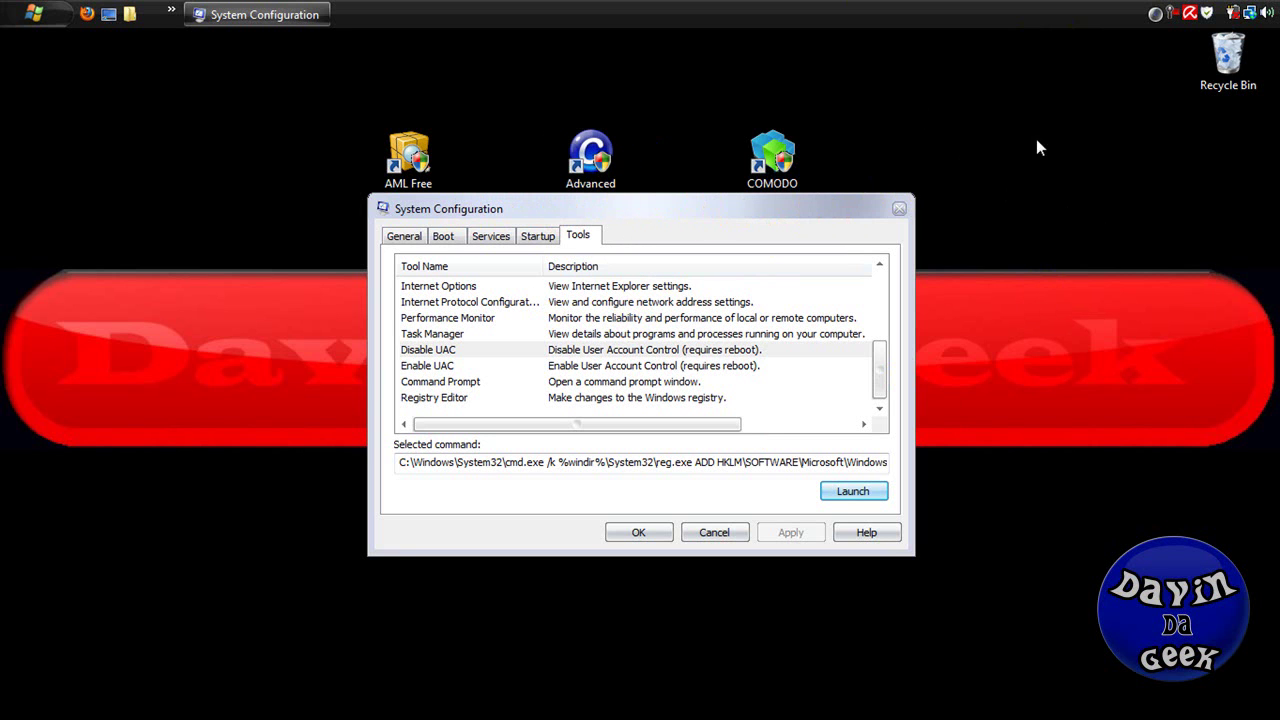
left_click(796, 220)
left_click(772, 212)
left_click(797, 217)
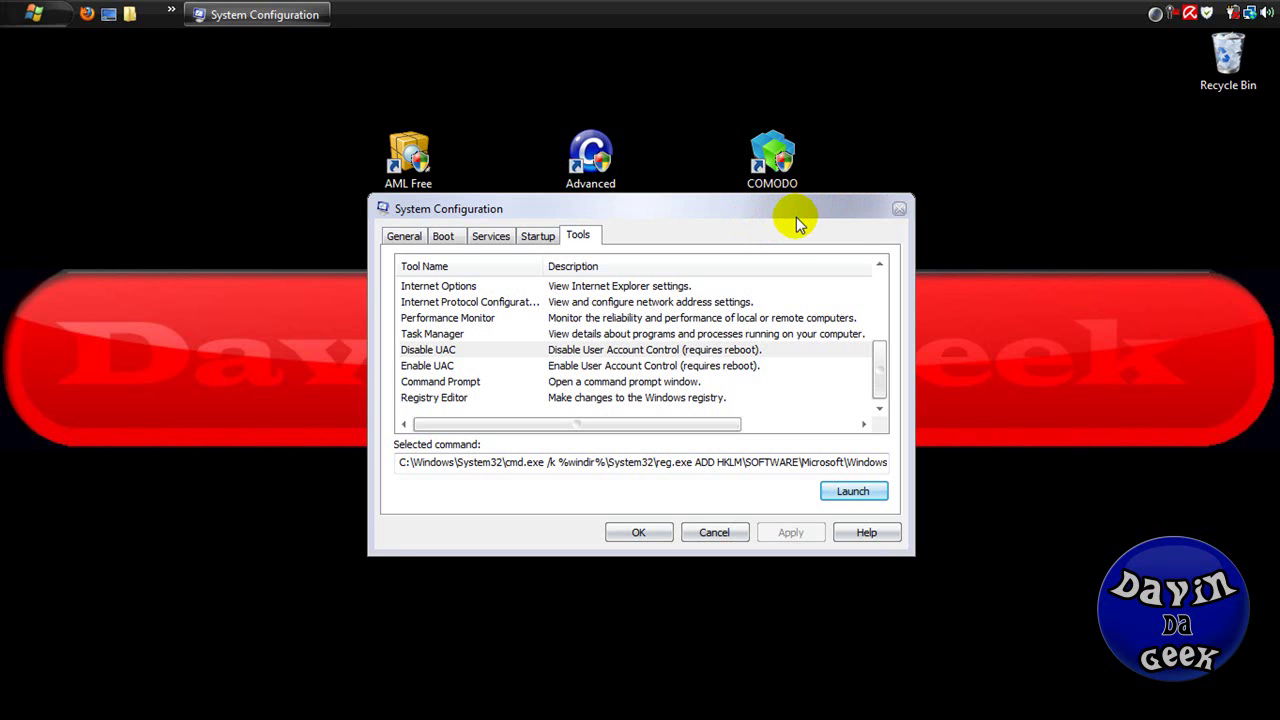